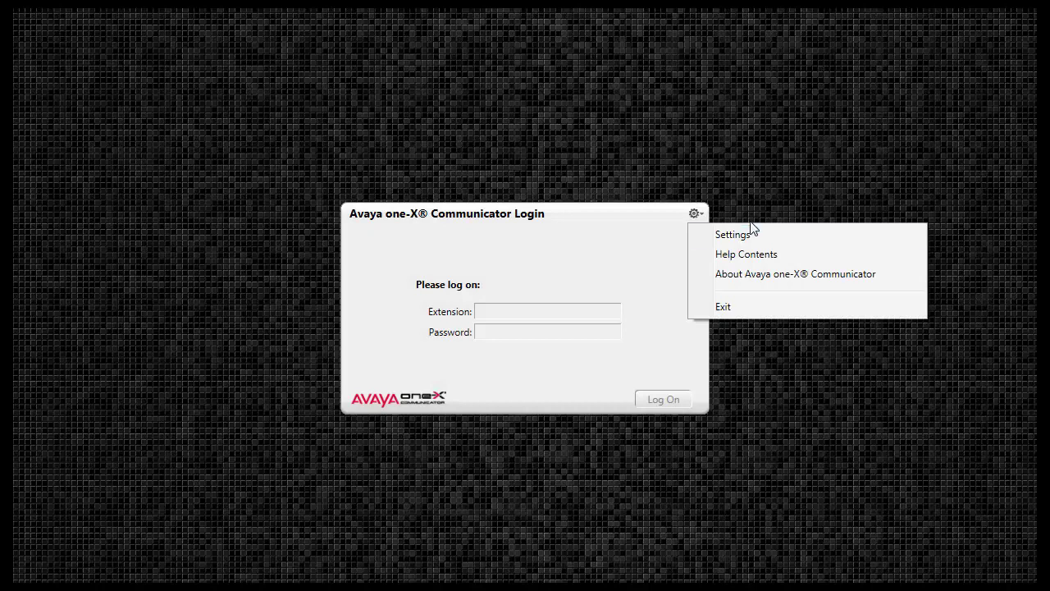
- Open the advanced general settings and make sure Enable Diagnostic Logging is turned on, accepting the diagnostic logging options
click(748, 236)
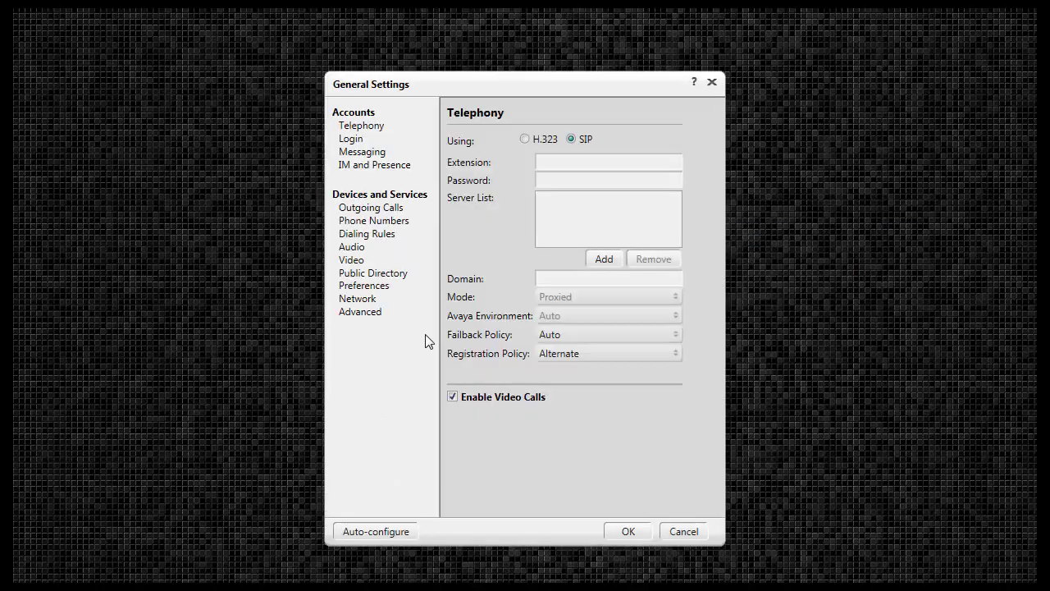
click(365, 315)
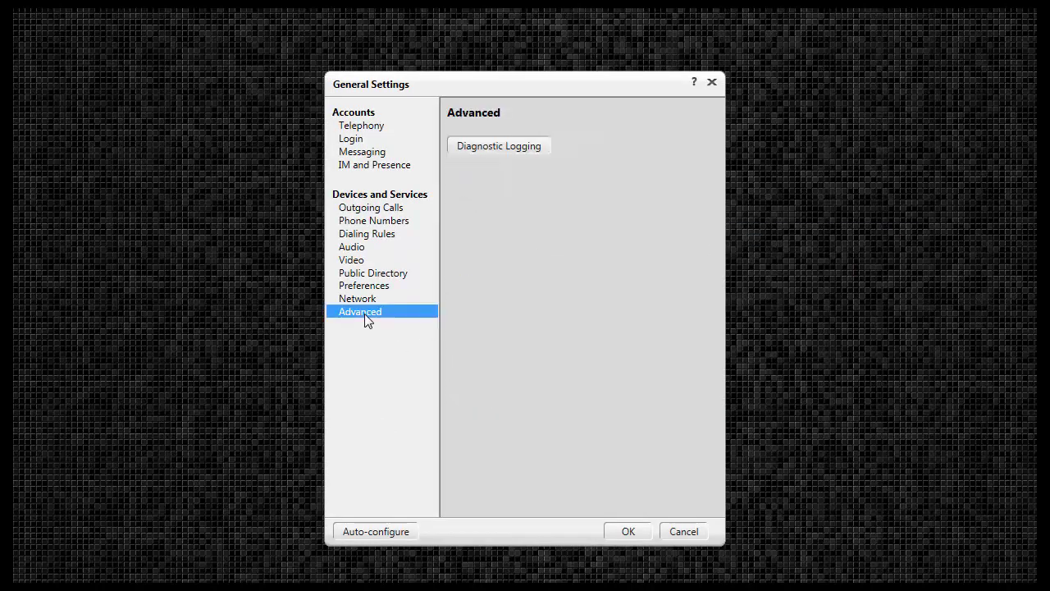
click(515, 155)
click(508, 179)
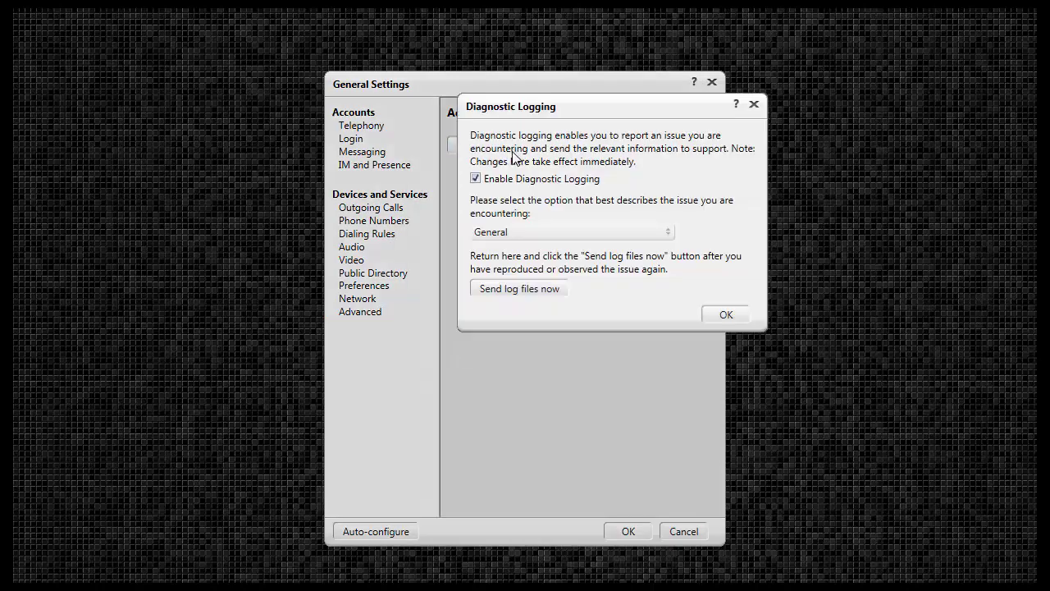
click(475, 180)
click(475, 180)
click(727, 316)
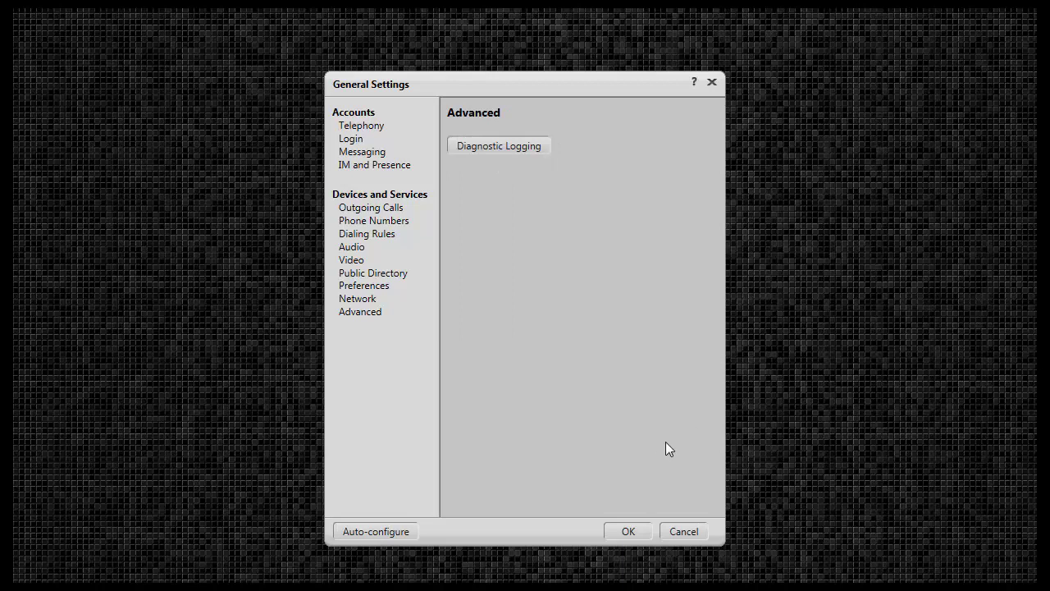
- Save the general settings and exit Avaya one-X Communicator
click(629, 531)
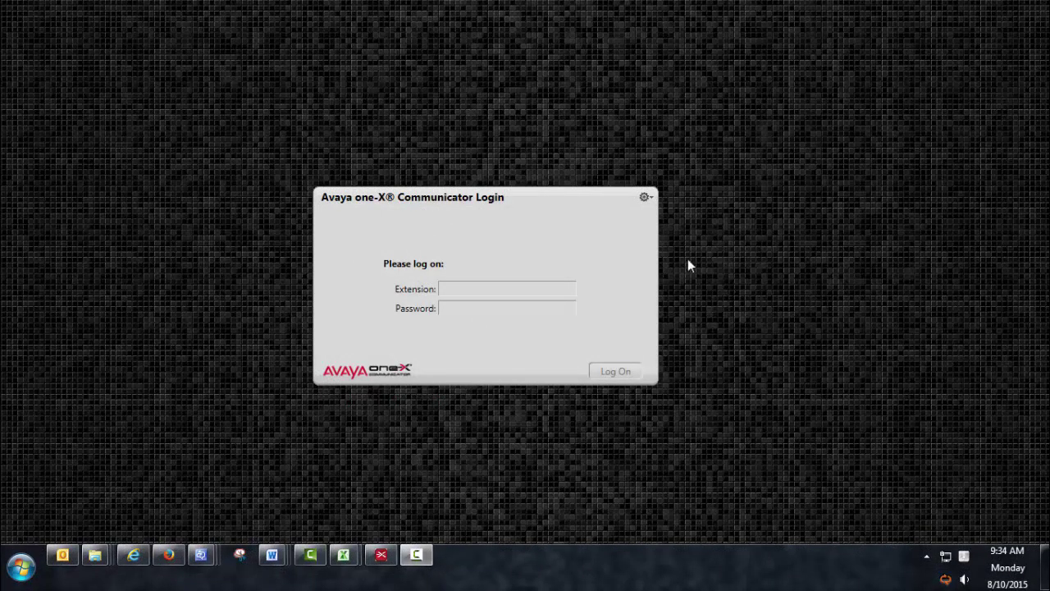
click(646, 197)
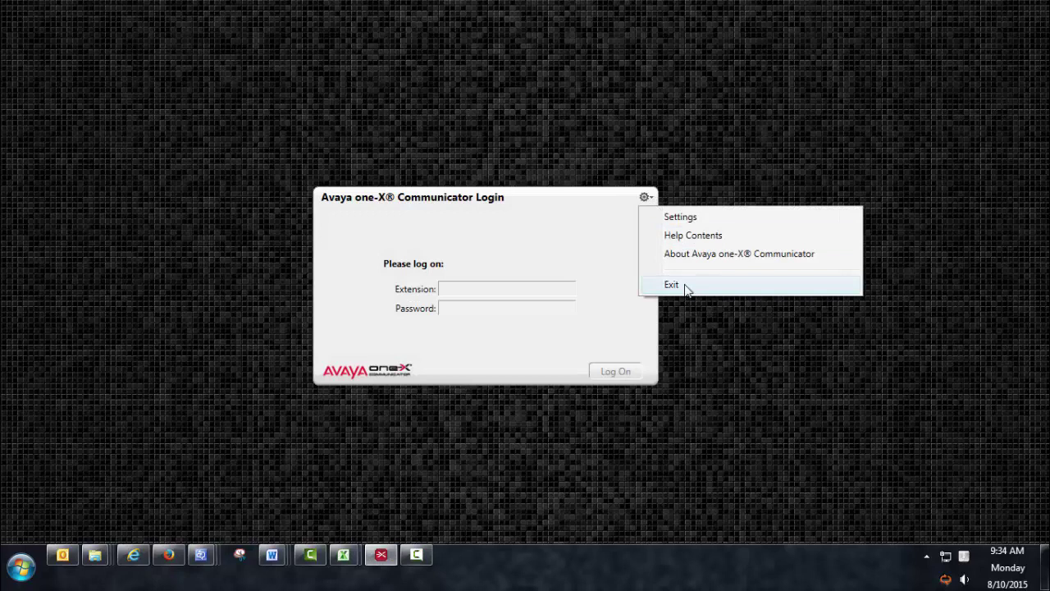
click(684, 285)
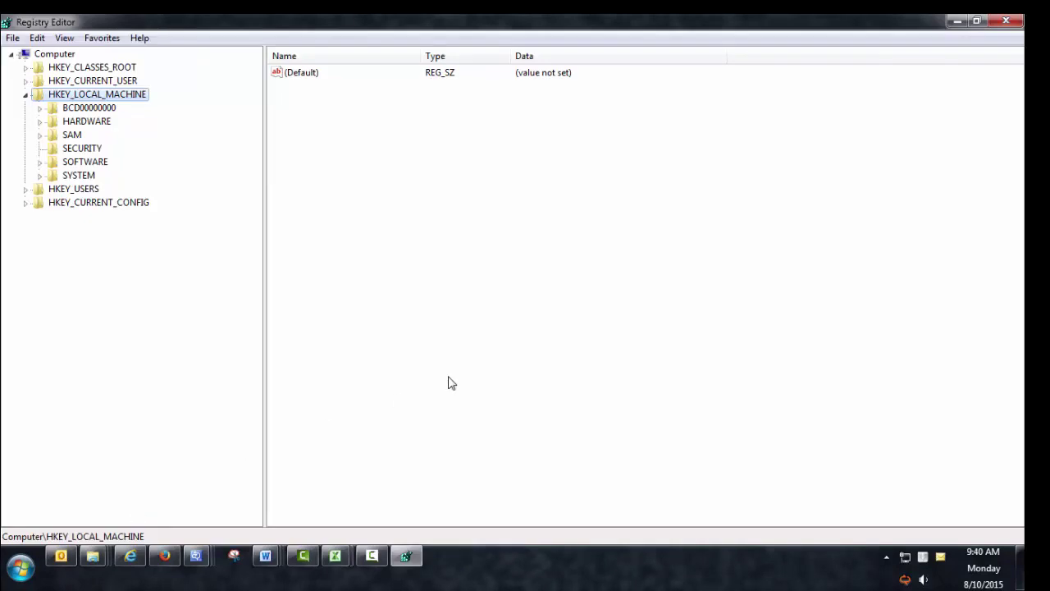
- In Registry Editor, open the key HKEY_LOCAL_MACHINE\SOFTWARE\Wow6432Node\Avaya\Avaya one-X Communicator\Settings
double_click(97, 95)
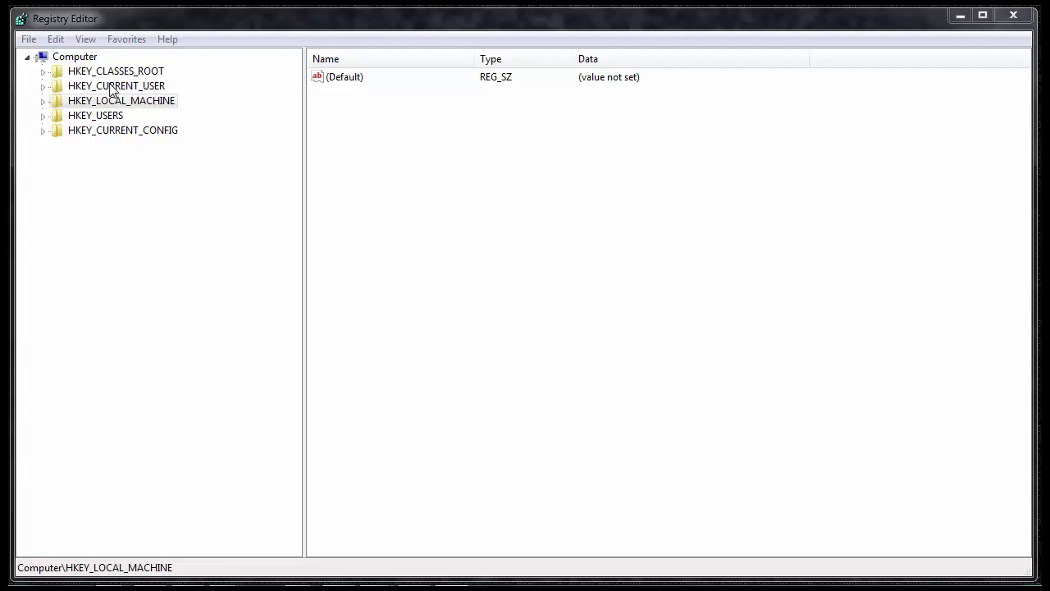
click(43, 101)
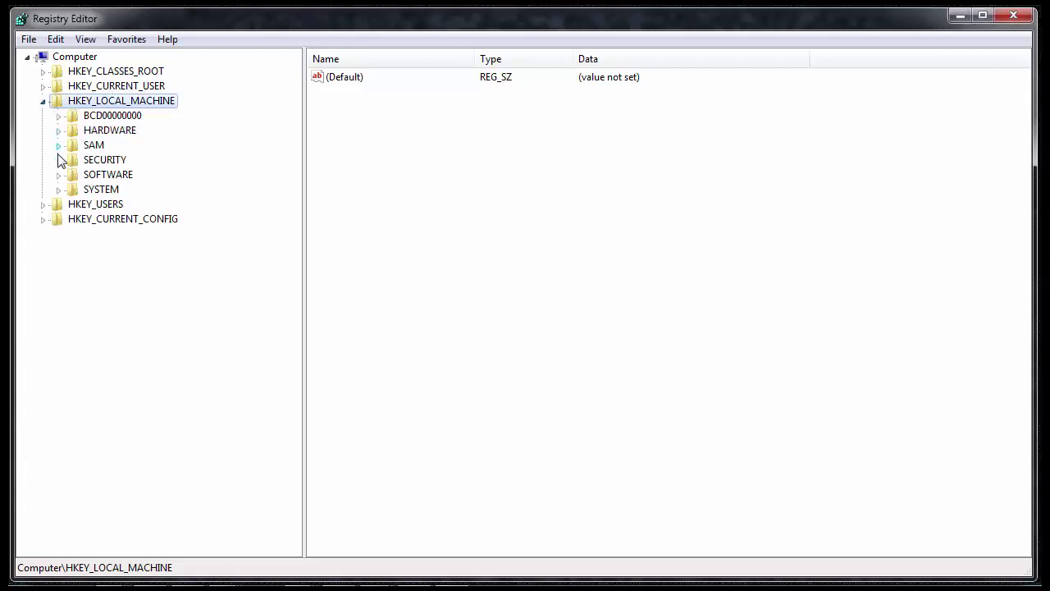
click(59, 175)
scroll(91, 353, down, 3)
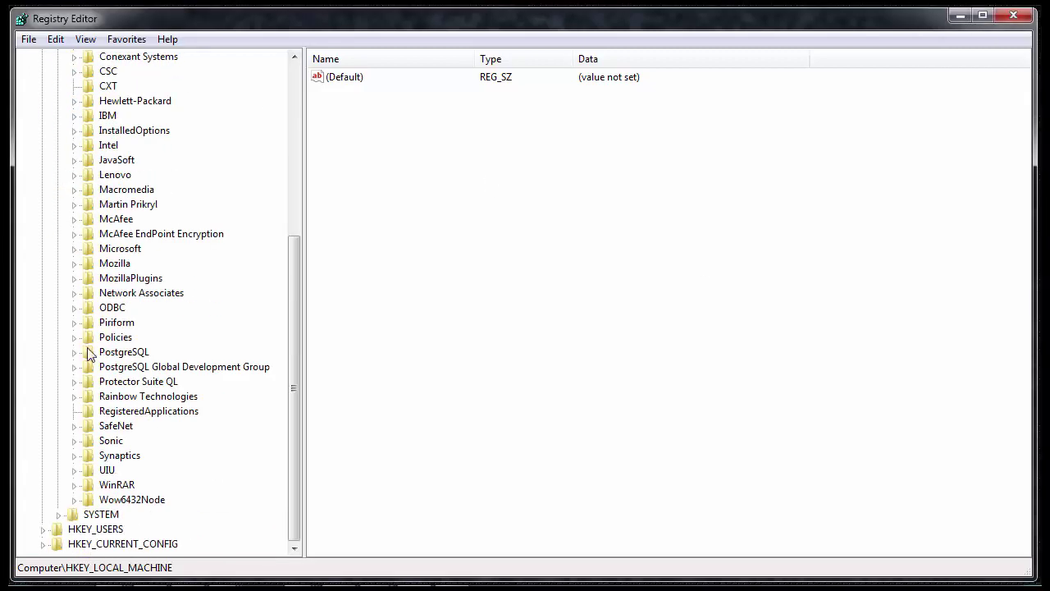
click(74, 500)
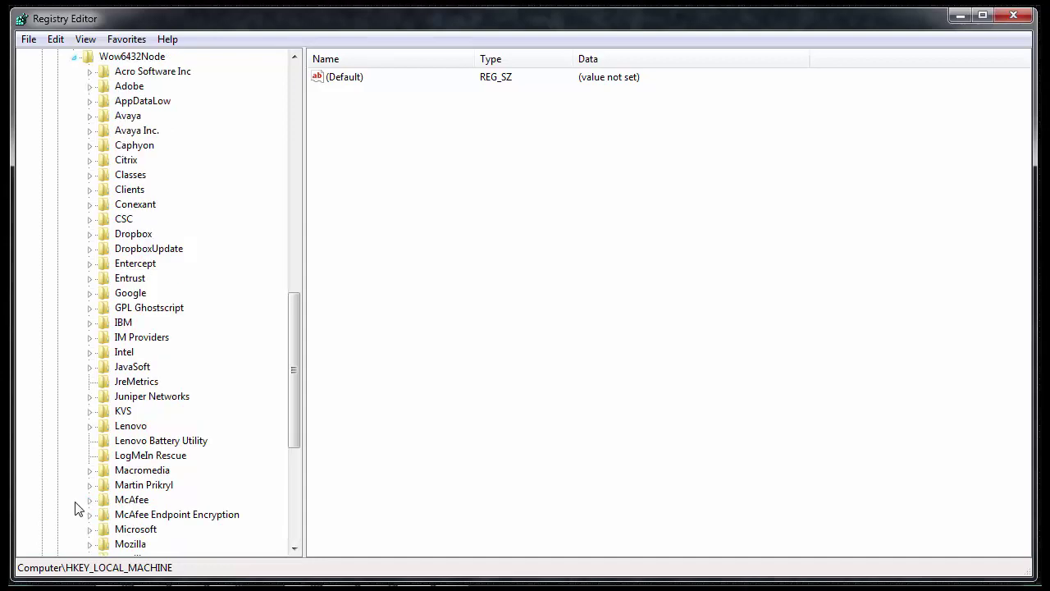
click(90, 117)
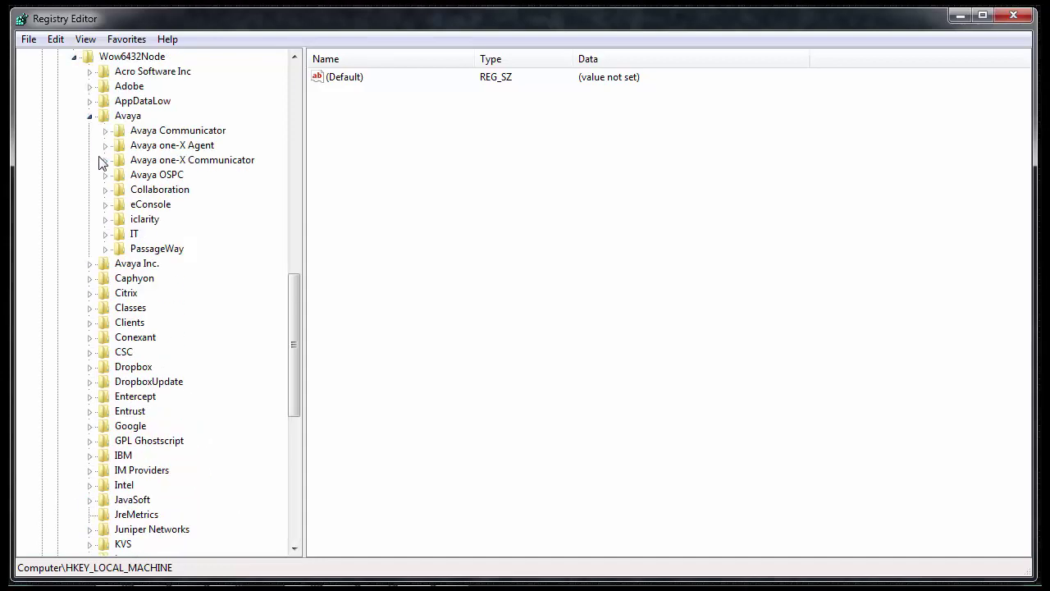
click(104, 160)
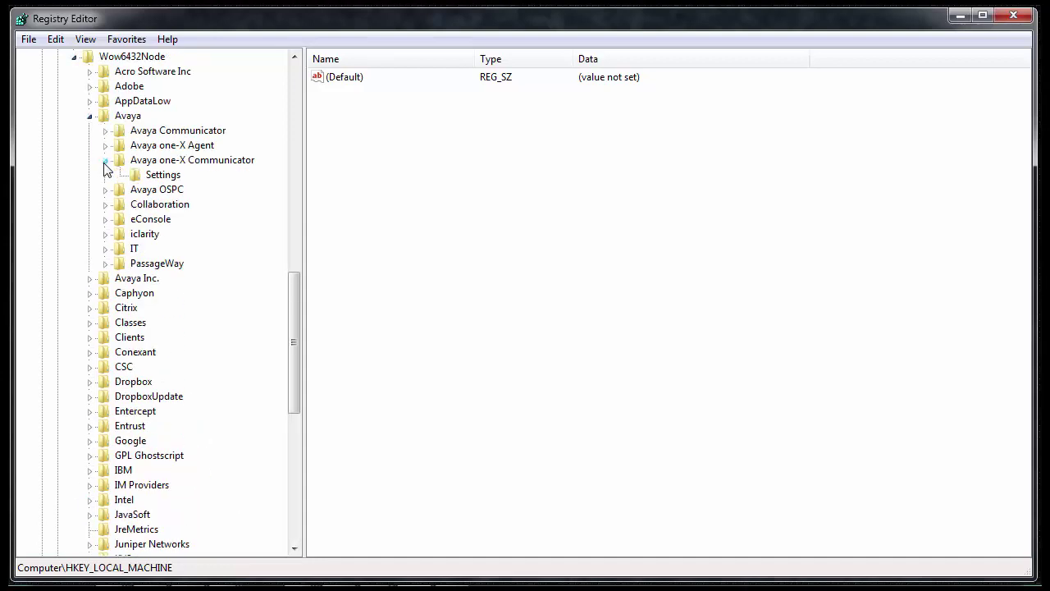
click(161, 178)
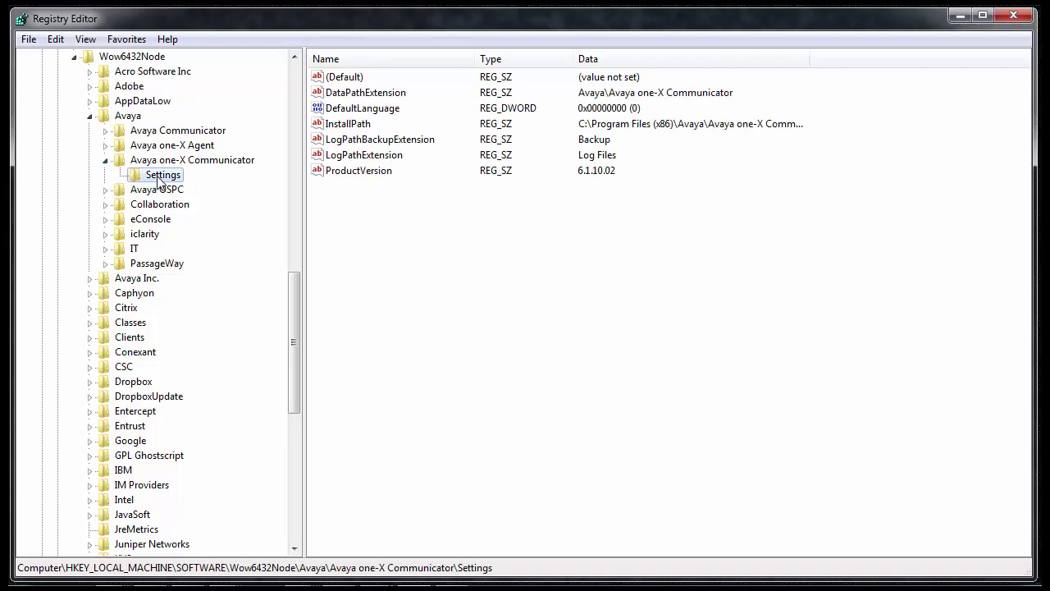
- Create a DWORD (32-bit) value named EnableDebug in the Avaya one-X Communicator Settings key
right_click(452, 262)
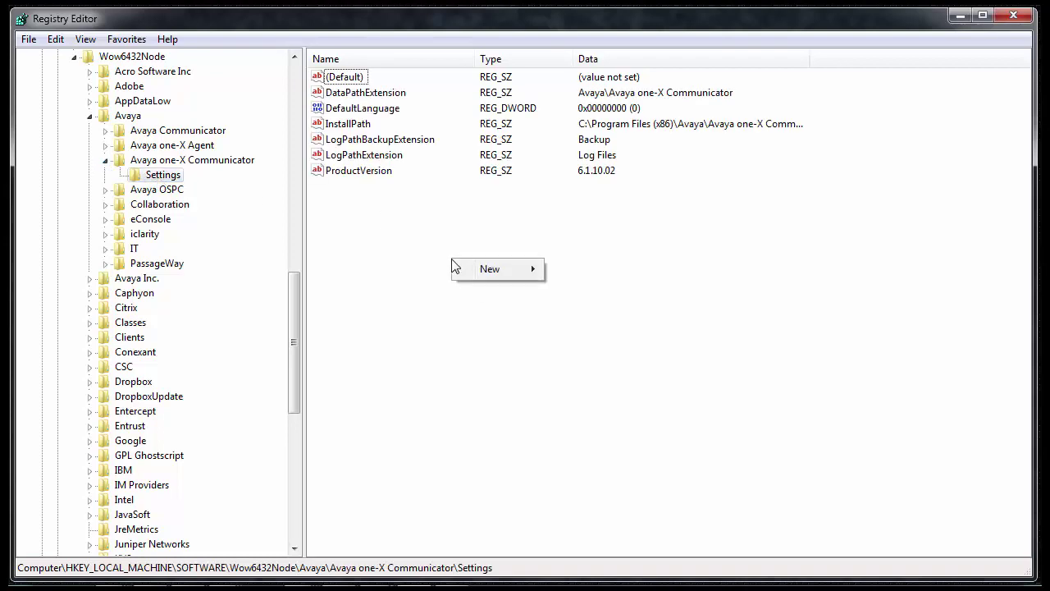
mouse_move(490, 274)
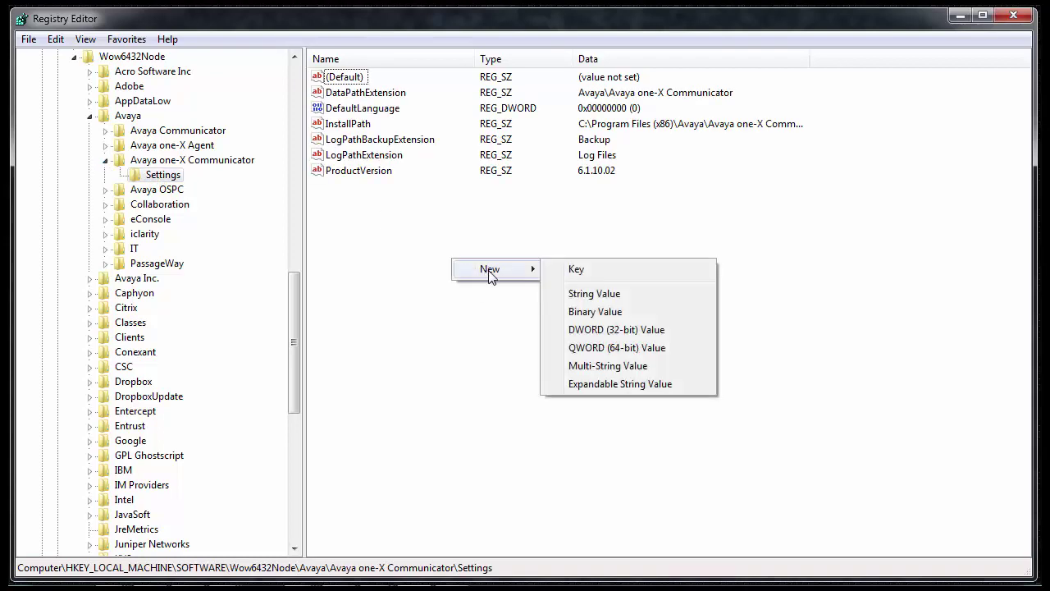
click(602, 330)
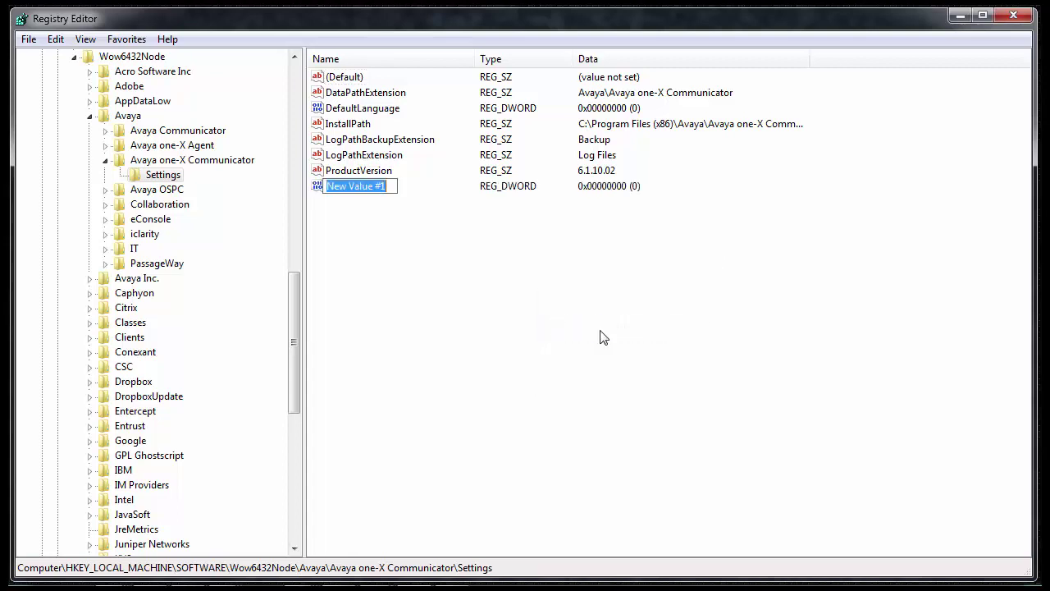
text(E)
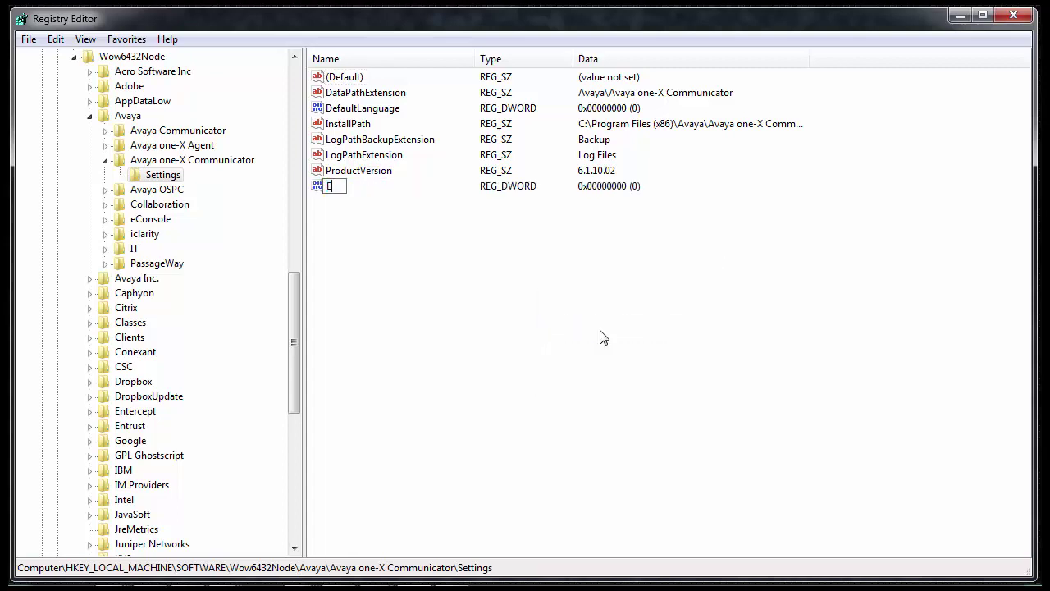
text(nableDebug)
key(Return)
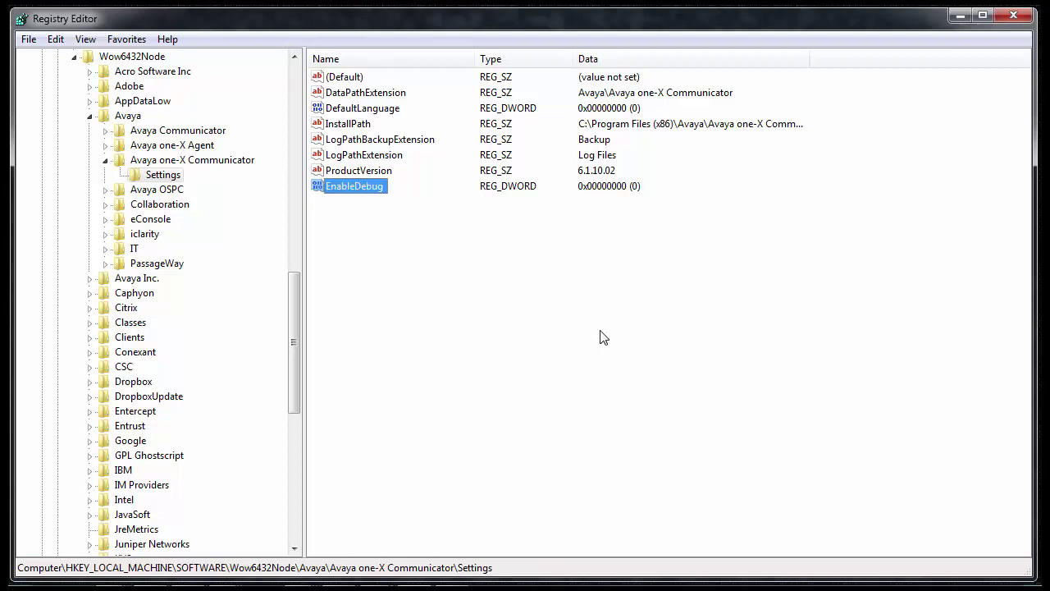
- Set the value data of EnableDebug to 1 and confirm the edit
right_click(362, 188)
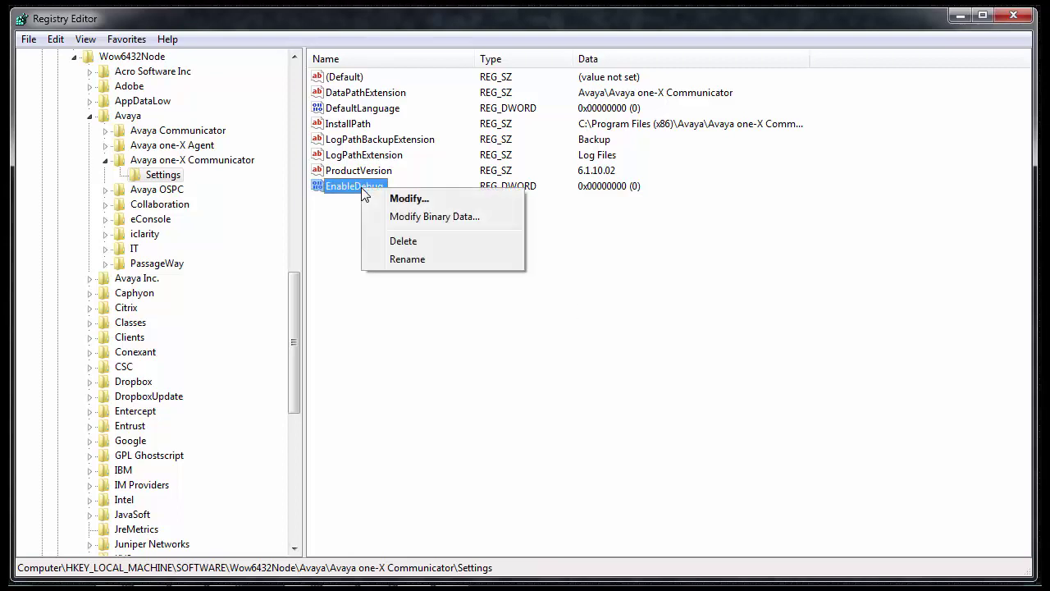
click(410, 199)
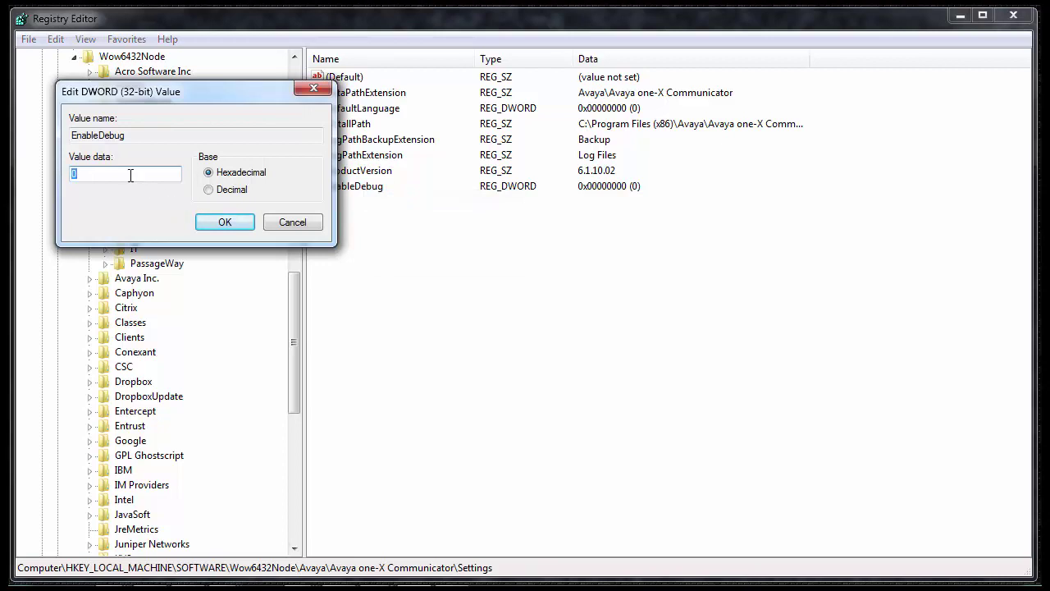
text(1)
click(227, 224)
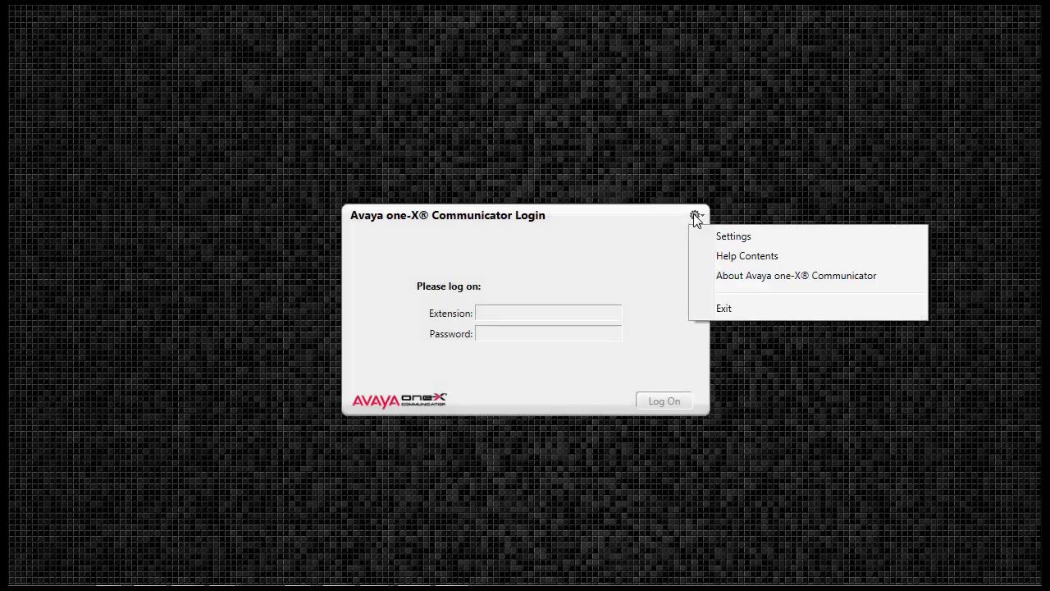
- In Avaya one-X Communicator, open the Advanced Logging options and set the Spark::Core::Local log level to DEBUG HIGH - 7
click(724, 239)
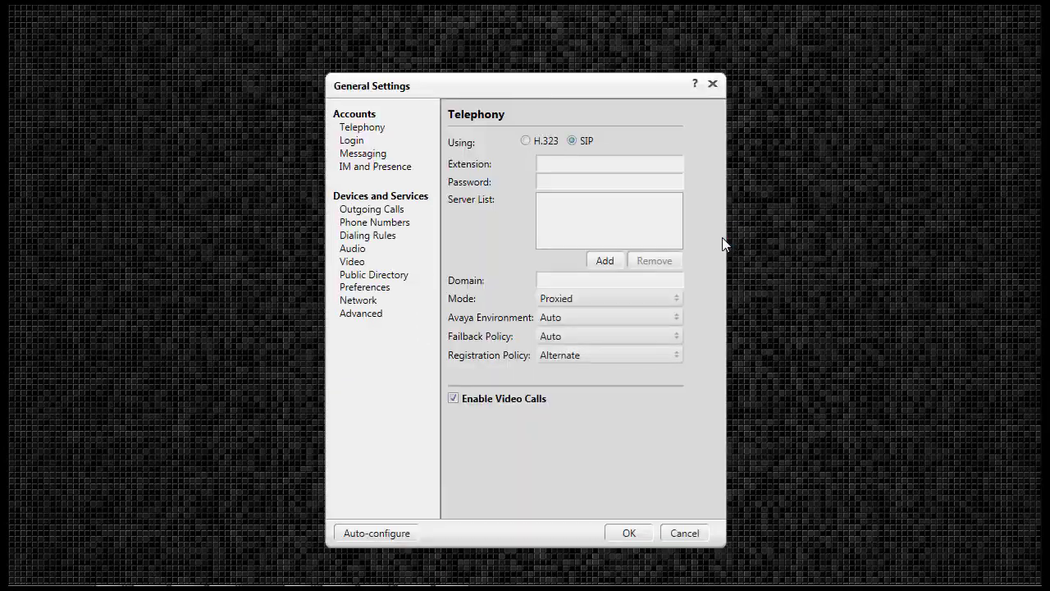
click(377, 315)
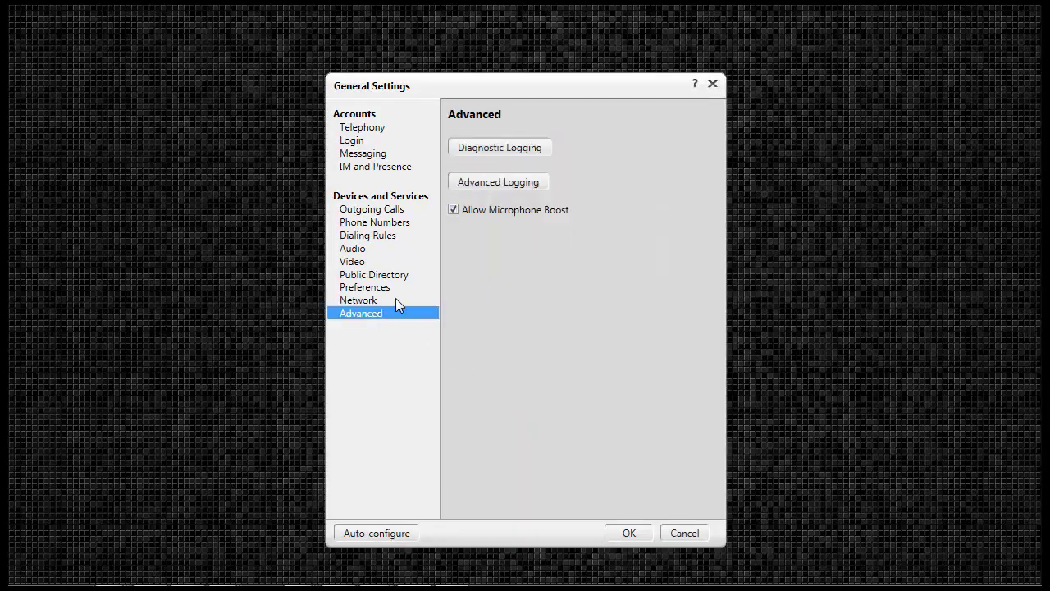
click(485, 184)
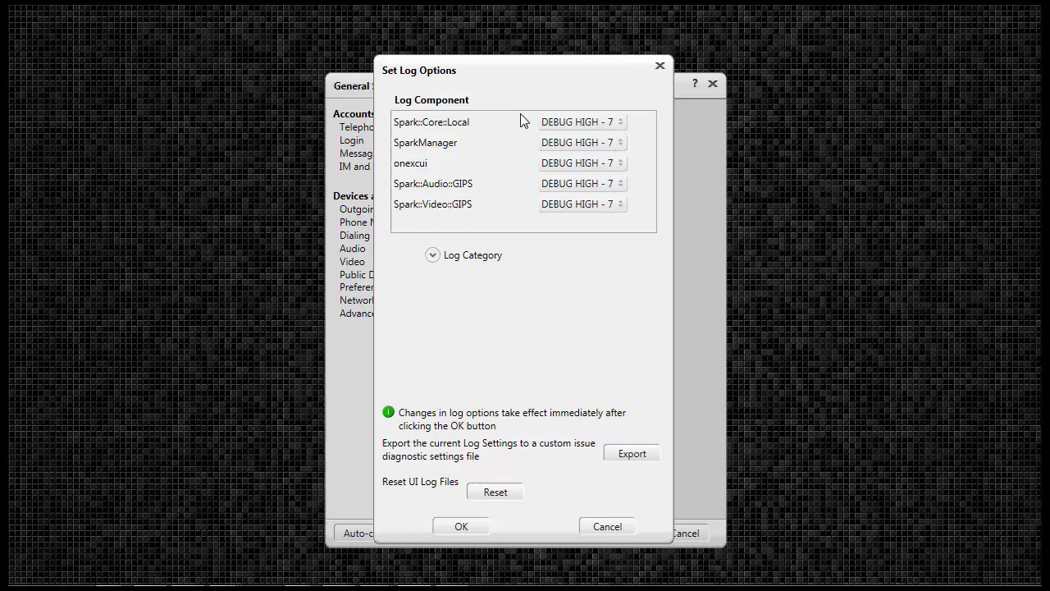
click(578, 124)
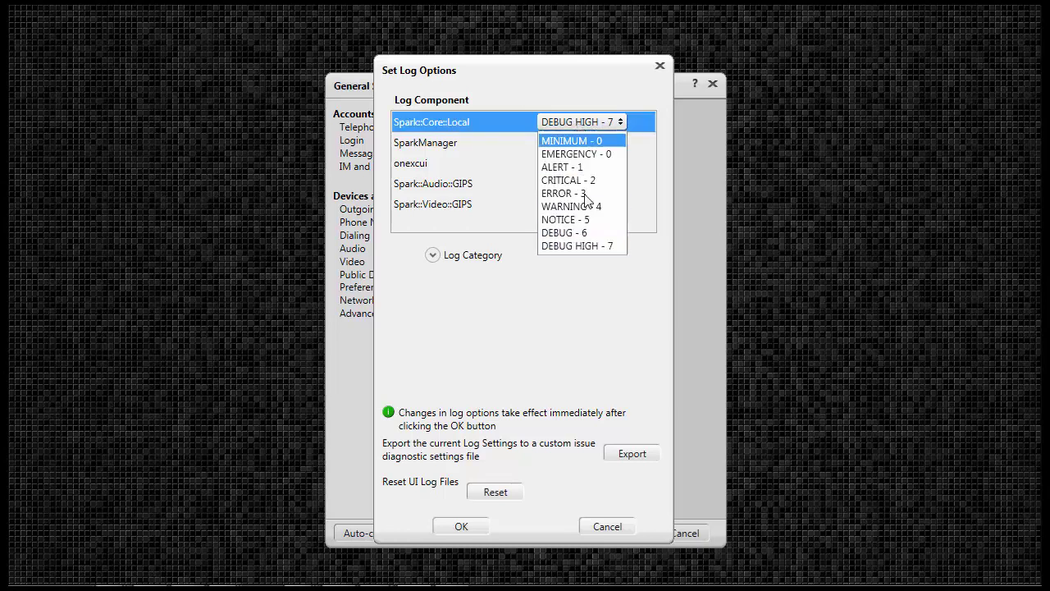
click(586, 248)
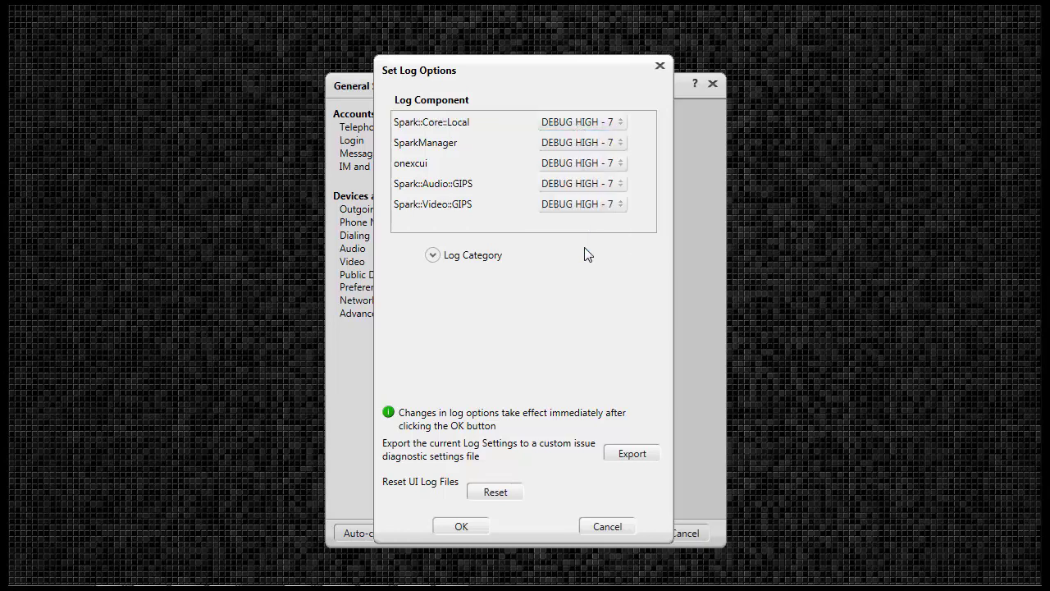
- Select all log categories for Spark::Core::Local and apply the log options
click(432, 255)
click(457, 388)
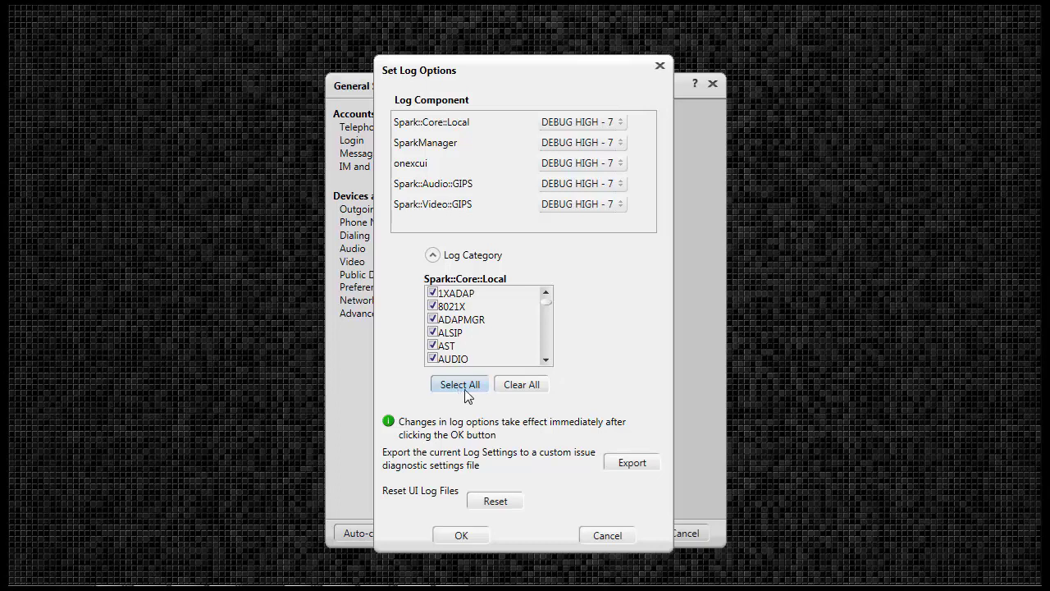
click(458, 536)
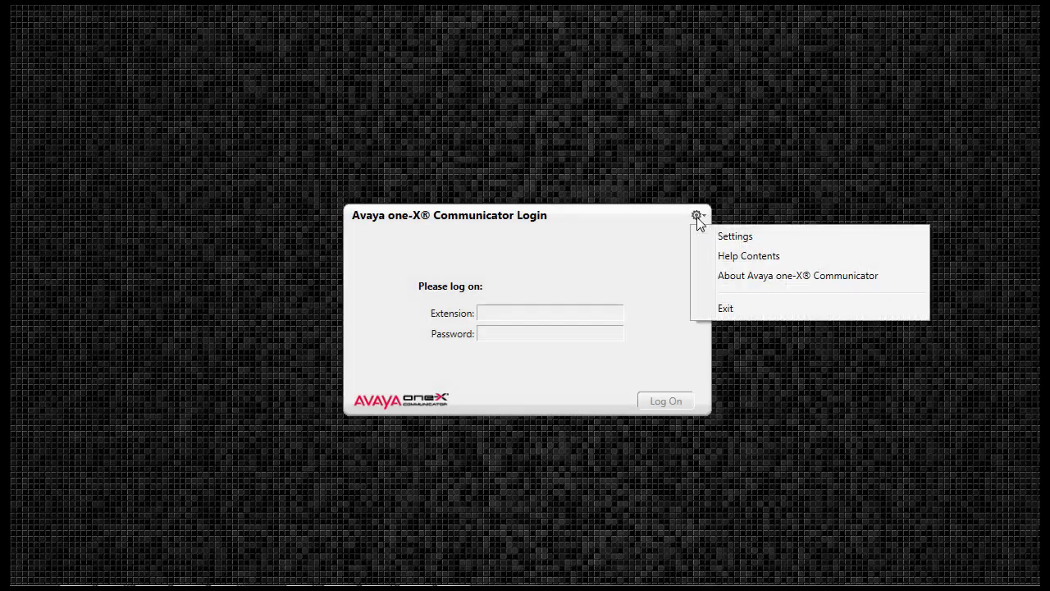
- Open the Diagnostic Logging options in the advanced settings and send the log files for the General issue
click(741, 244)
click(379, 315)
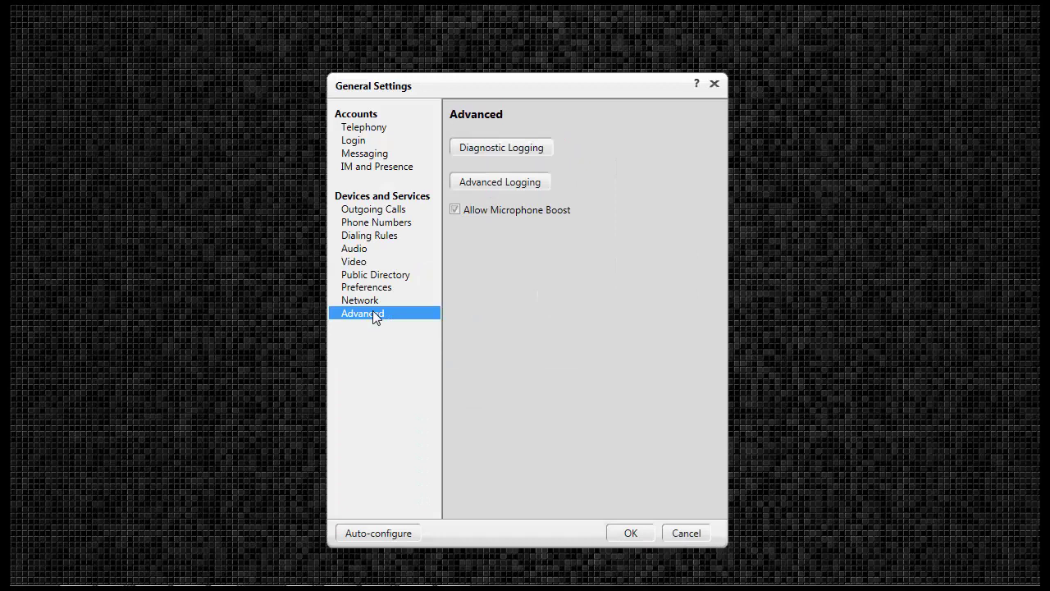
click(501, 149)
click(501, 198)
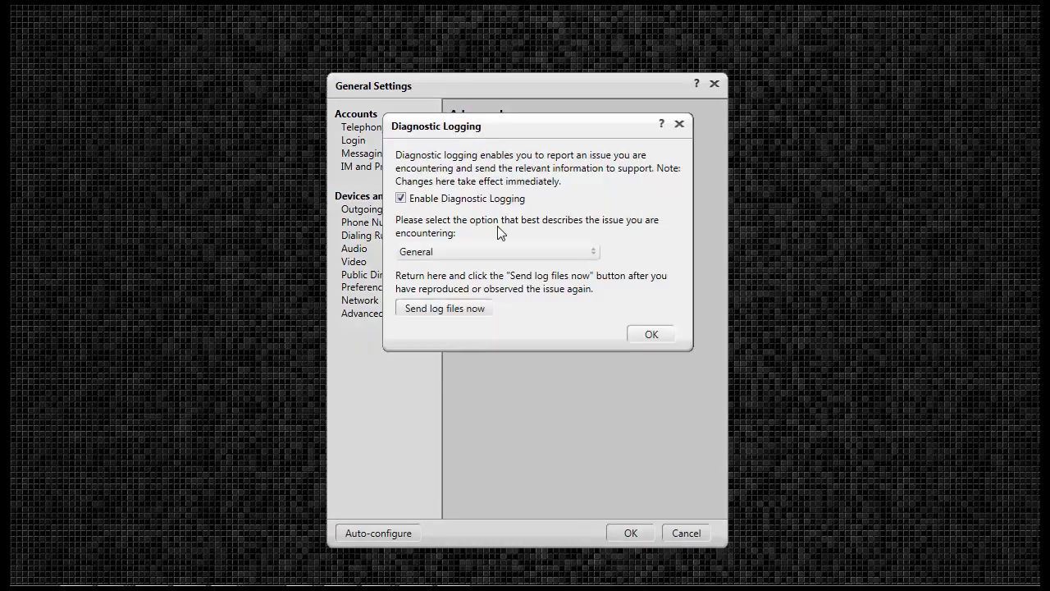
click(437, 310)
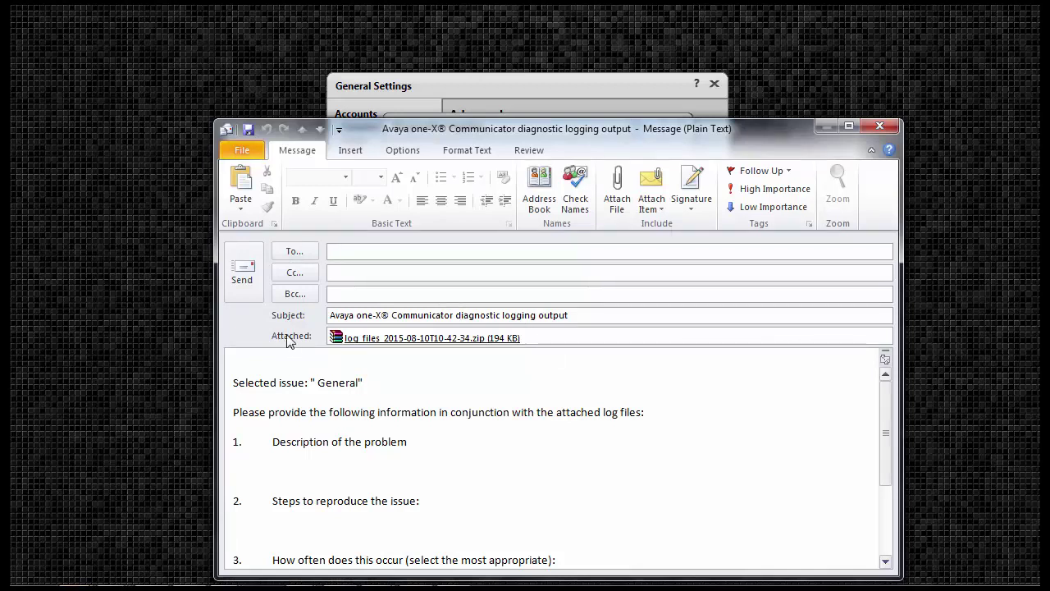
- Review the problem questions in the body of the diagnostic e-mail and go to its recipient field
click(281, 383)
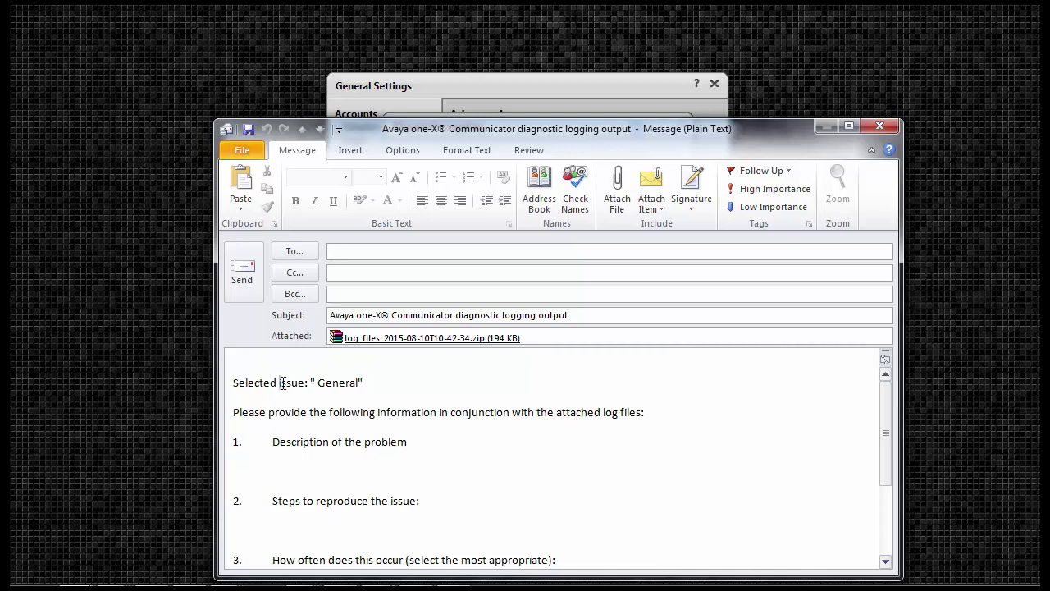
scroll(301, 417, down, 3)
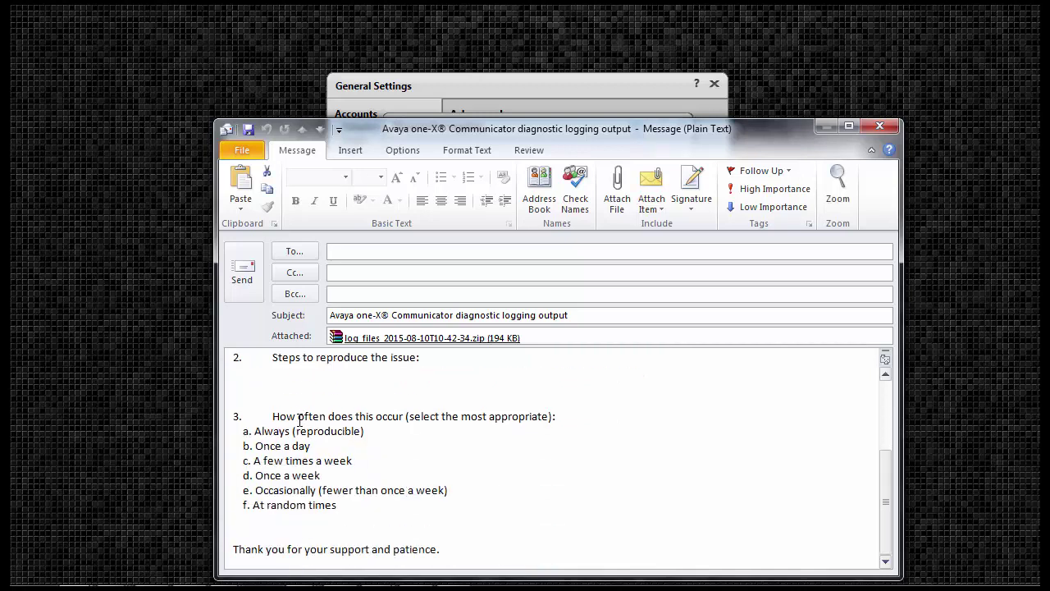
click(343, 251)
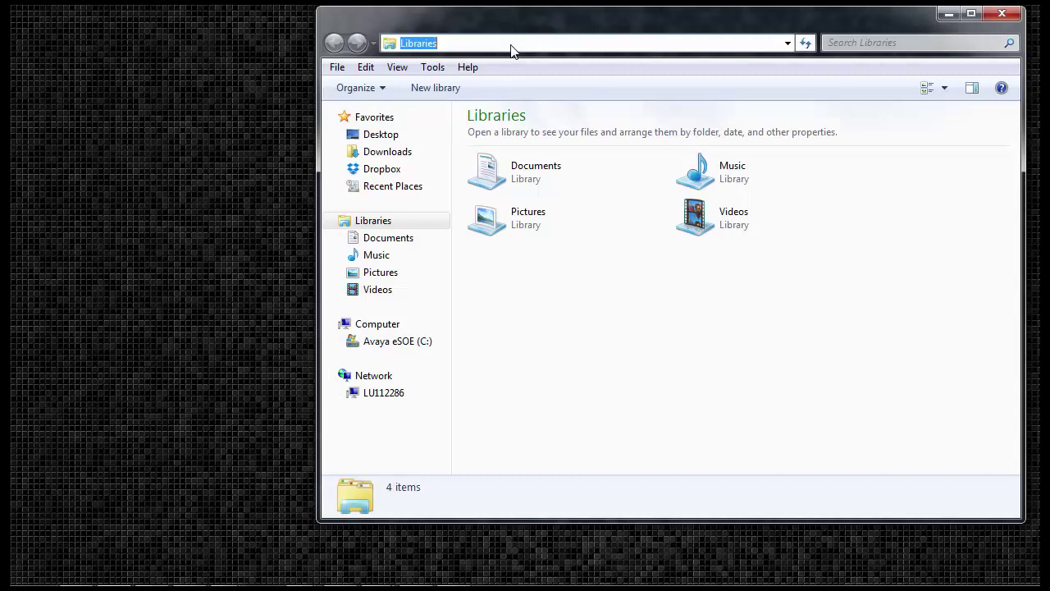
- In Windows Explorer, go to %appdata% and open the Log Files folder under Avaya\Avaya one-X Communicator
text(%app)
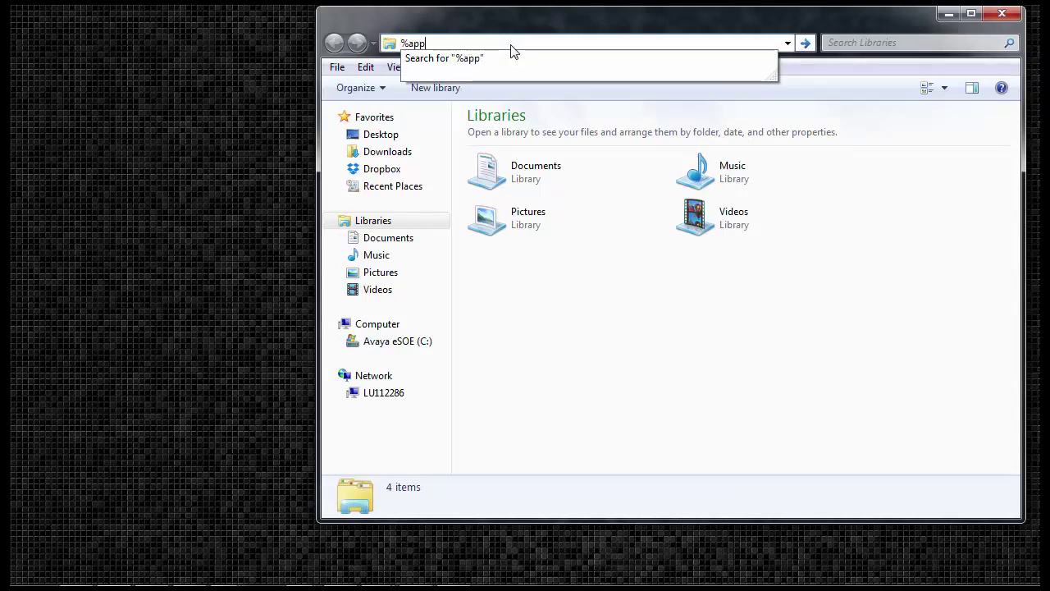
text(data%)
key(Return)
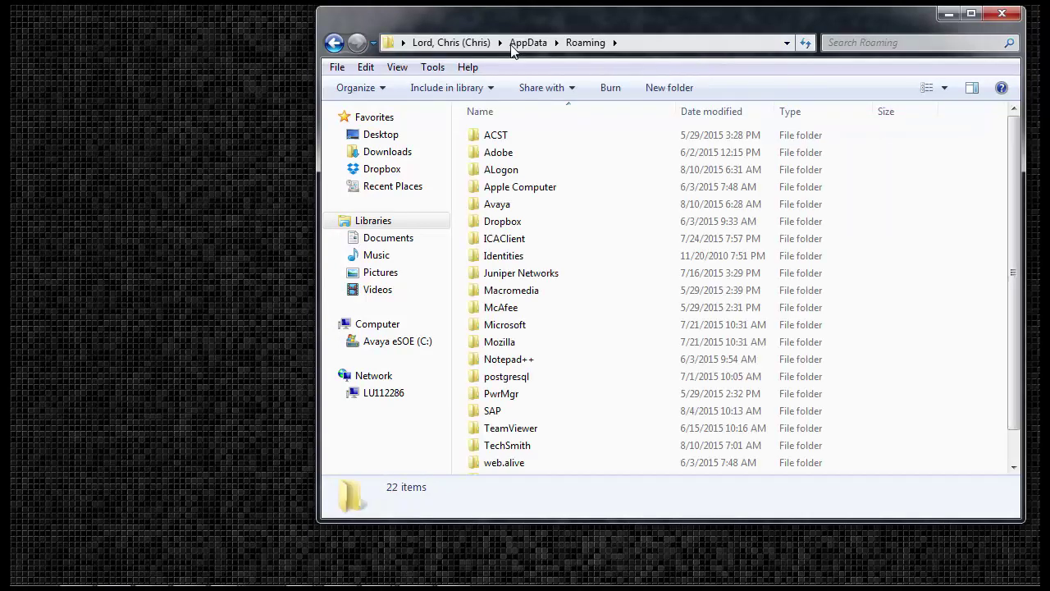
double_click(493, 205)
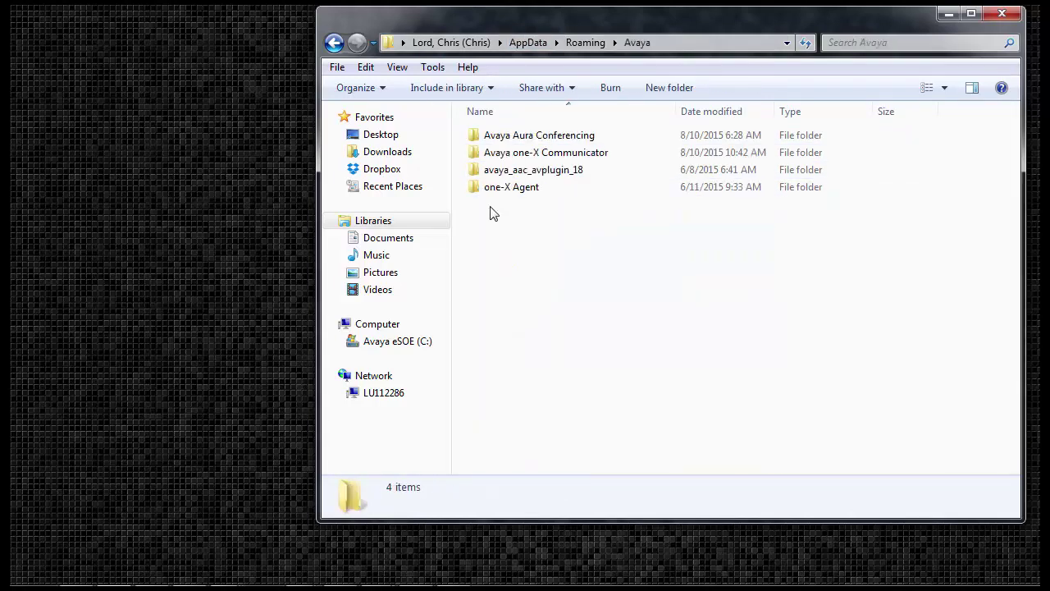
double_click(517, 157)
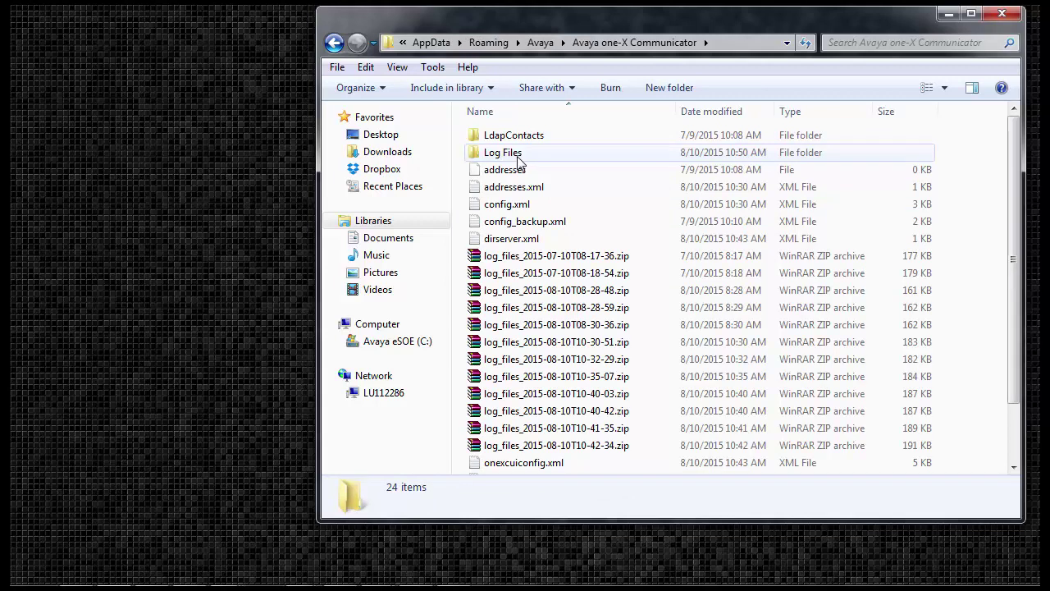
double_click(503, 153)
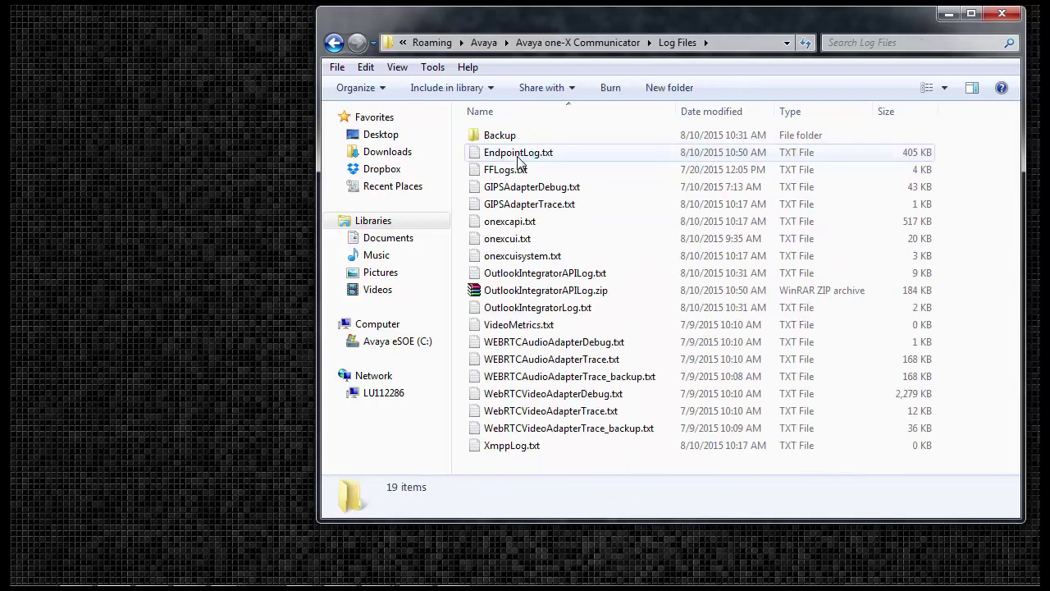
- Compress all files from EndpointLog.txt through XmppLog.txt into a zipped folder, select the new archive, and close the file window
click(512, 446)
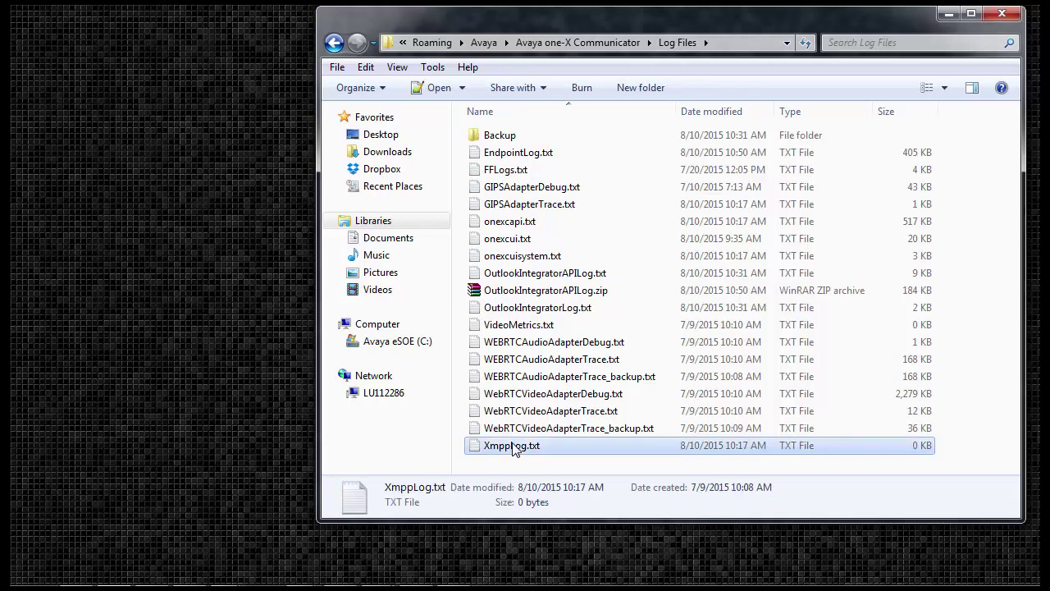
shift+click(525, 153)
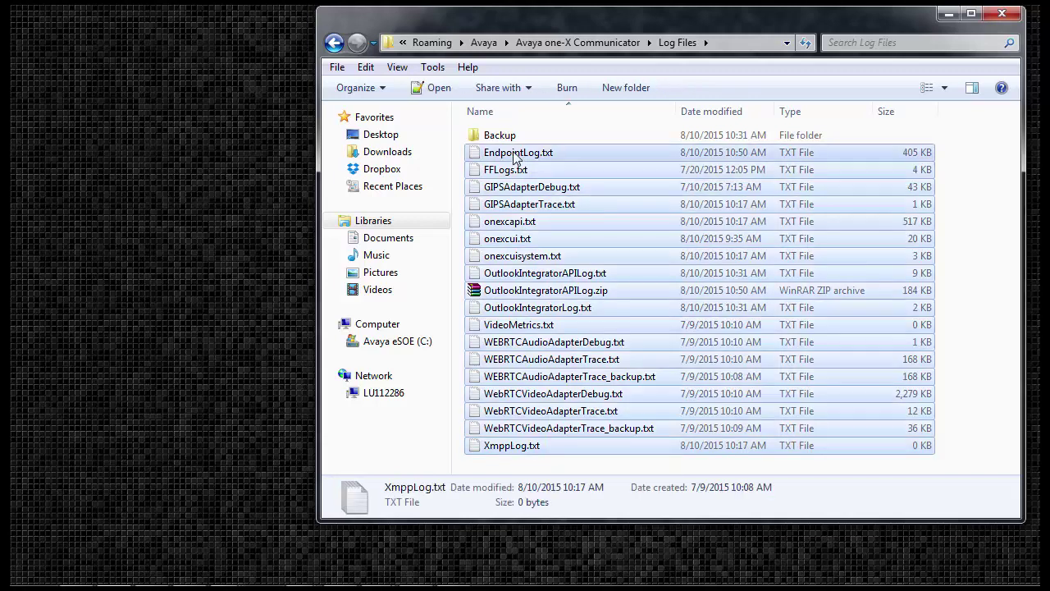
right_click(572, 275)
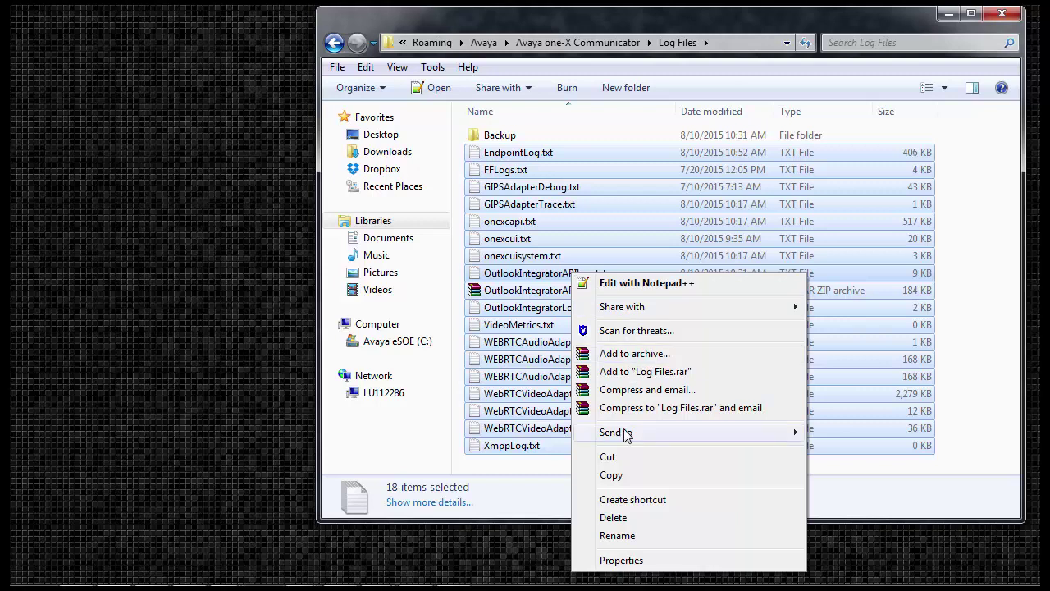
mouse_move(625, 434)
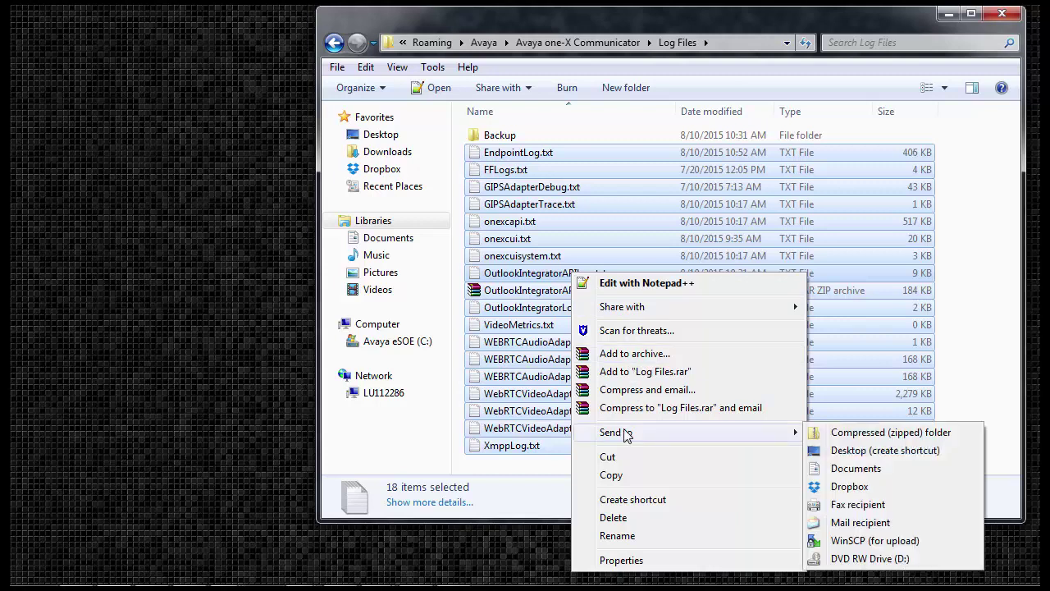
click(864, 435)
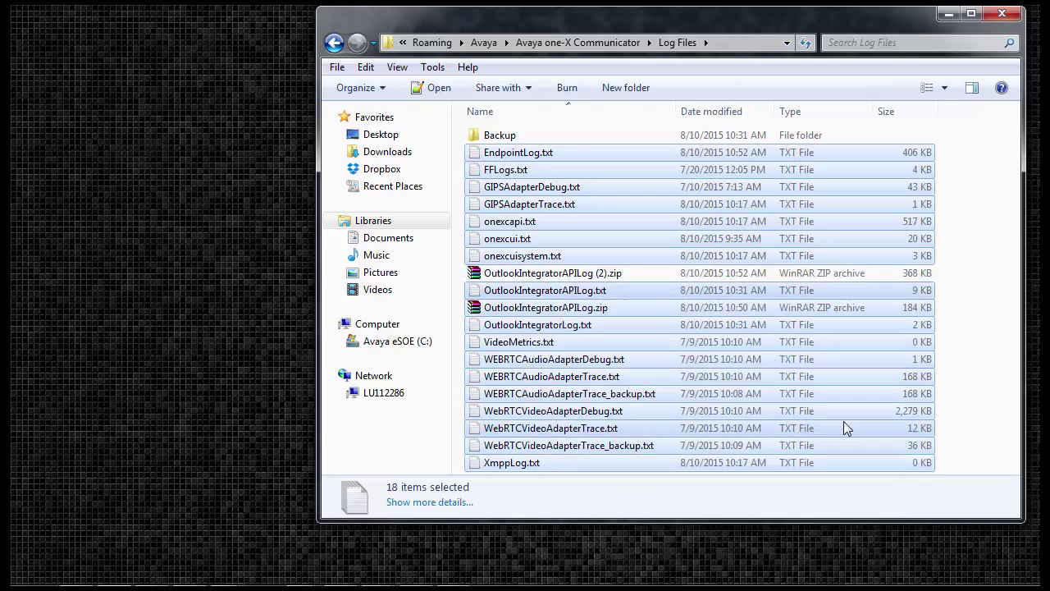
click(591, 273)
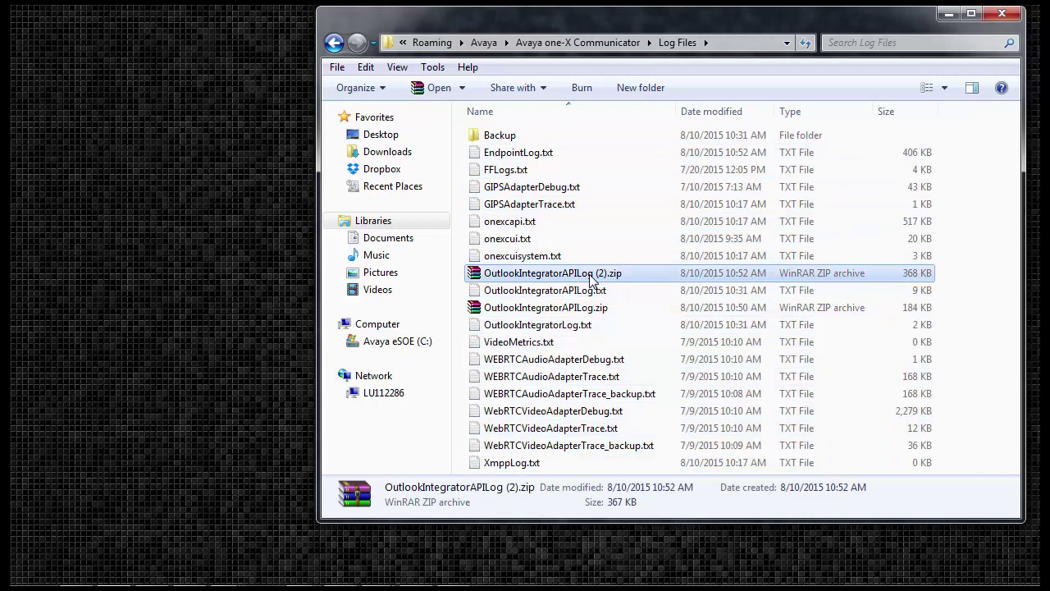
click(1002, 16)
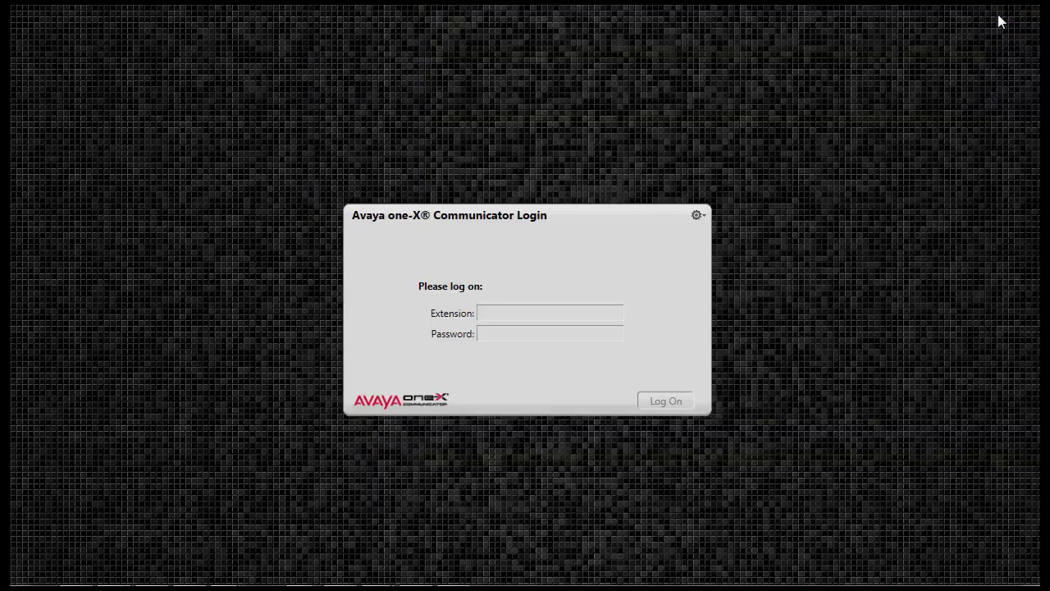